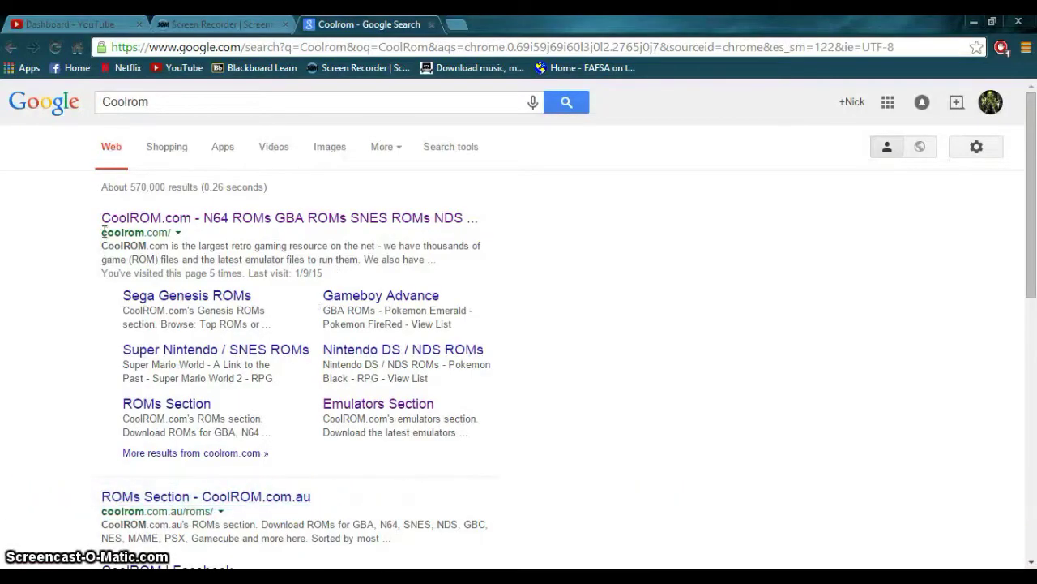
# - Select the green coolrom.com URL of the first Google result for Coolrom
pyautogui.moveTo(130, 232); pyautogui.dragTo(172, 233)
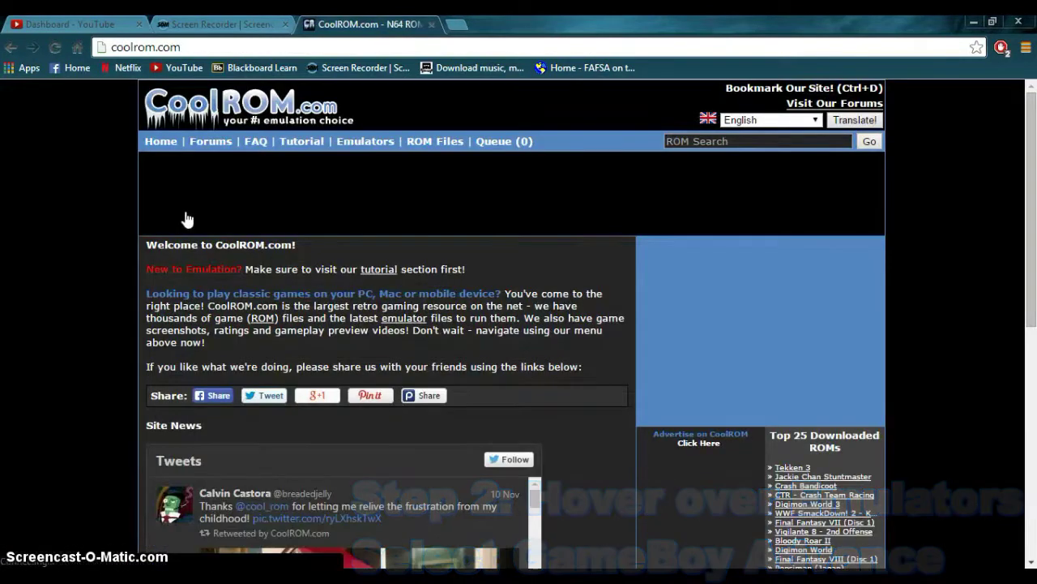
# - Go through Emulators > Gameboy Advance to the Visual Boy Advance page and dismiss the share popup
pyautogui.moveTo(364, 142)
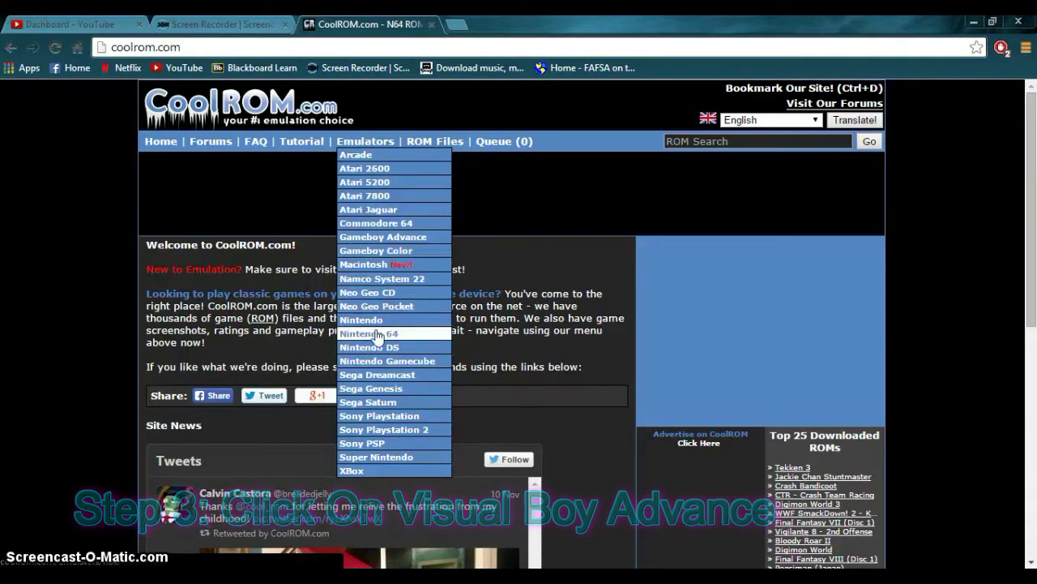
pyautogui.click(389, 243)
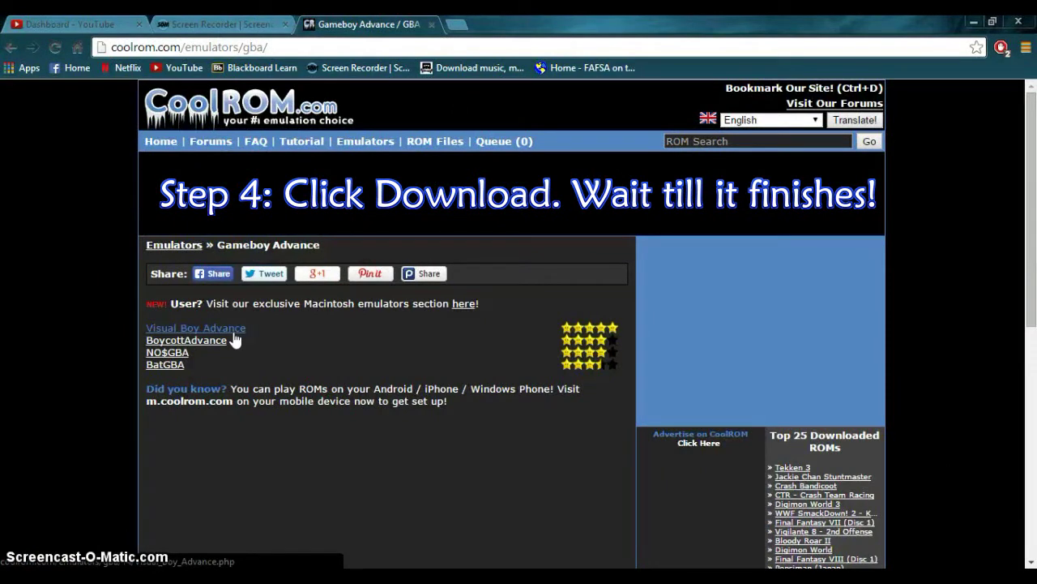
pyautogui.click(233, 331)
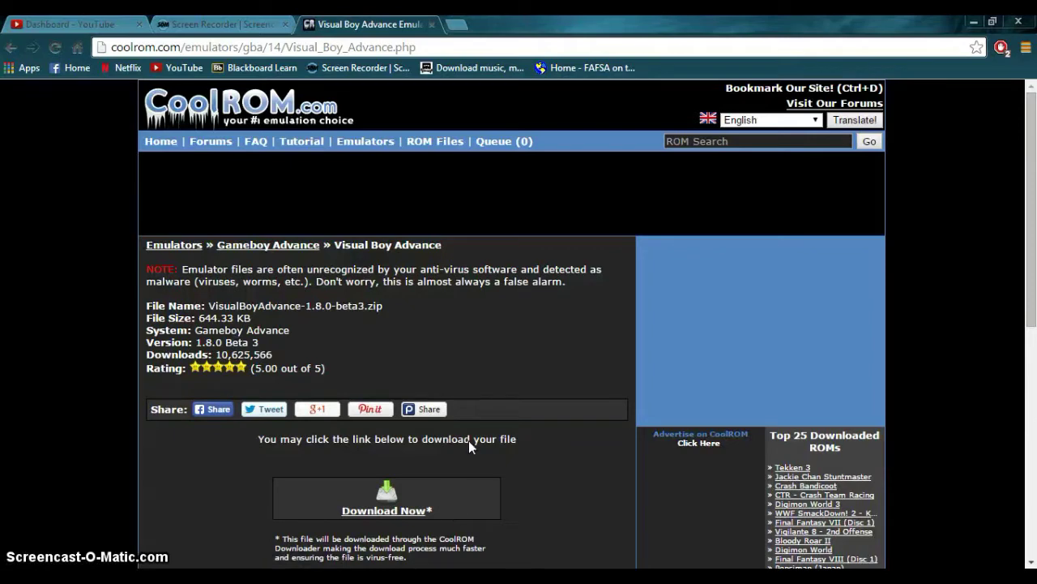
pyautogui.moveTo(442, 405)
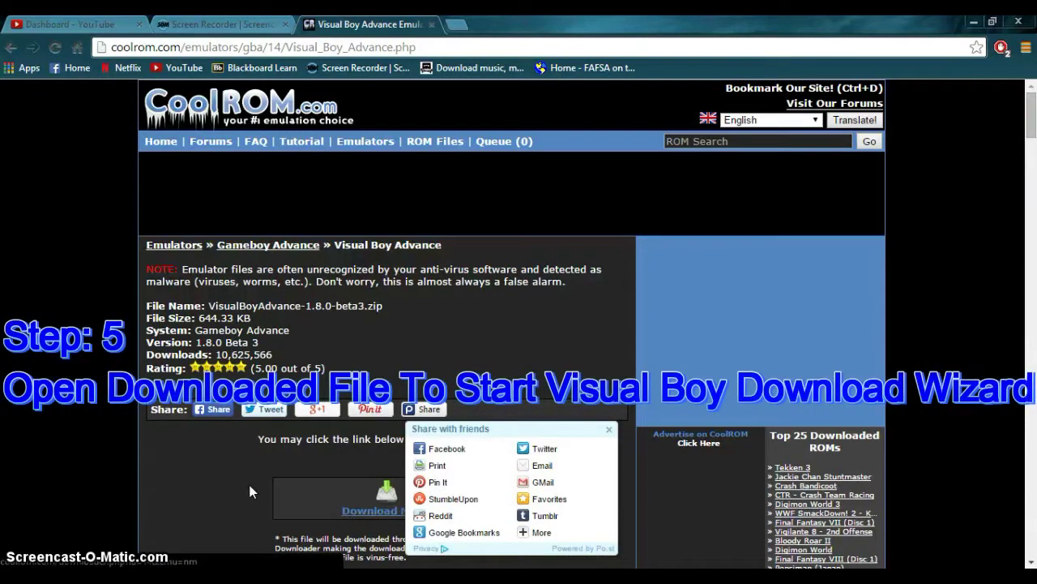
pyautogui.click(608, 436)
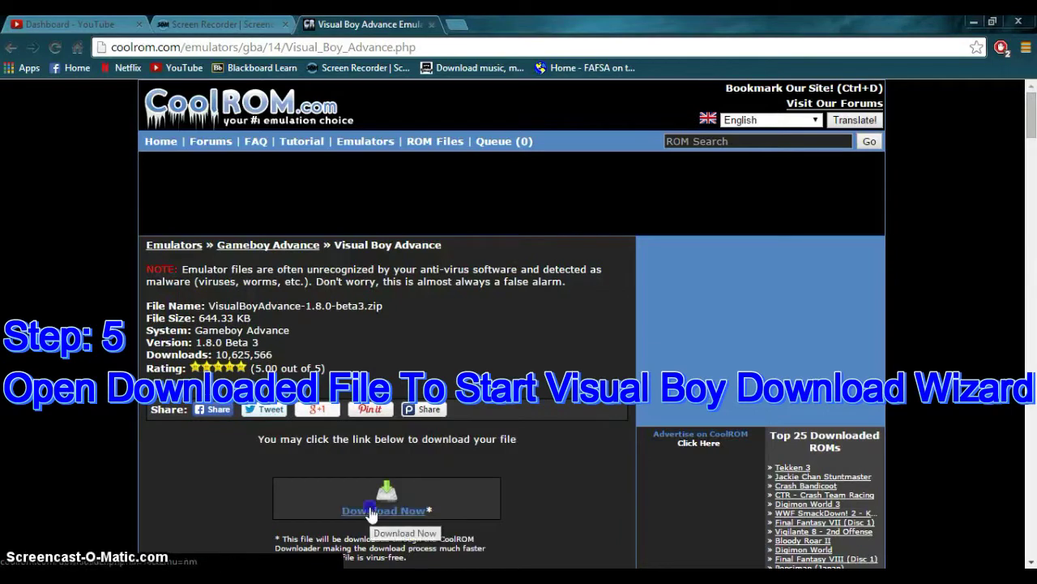
# - Download VisualBoyAdvance-1.8.0-beta3.zip, declining the acerace, BetterBrain and Vosteran offers
pyautogui.click(371, 514)
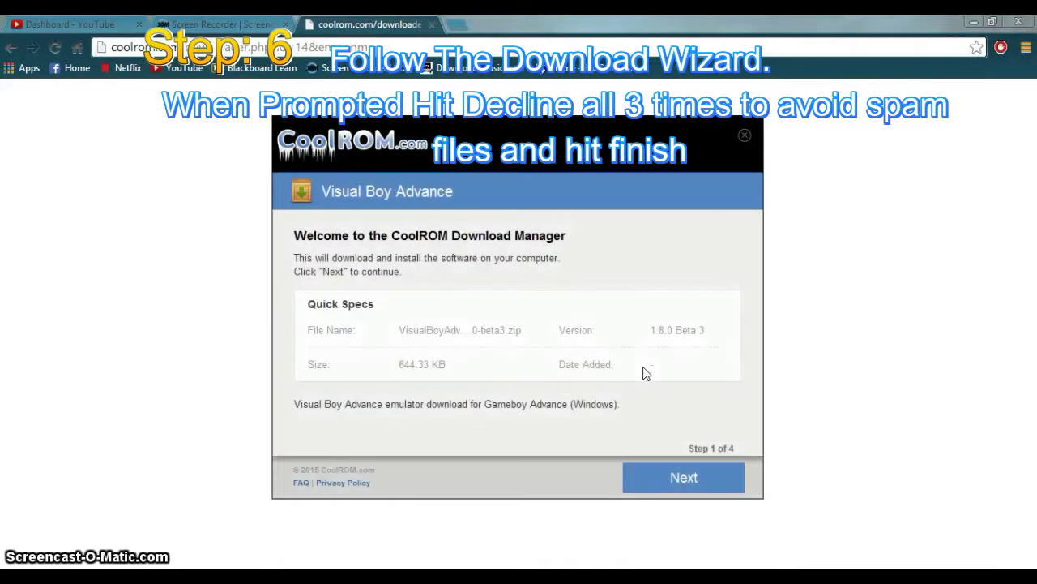
pyautogui.press('Return')
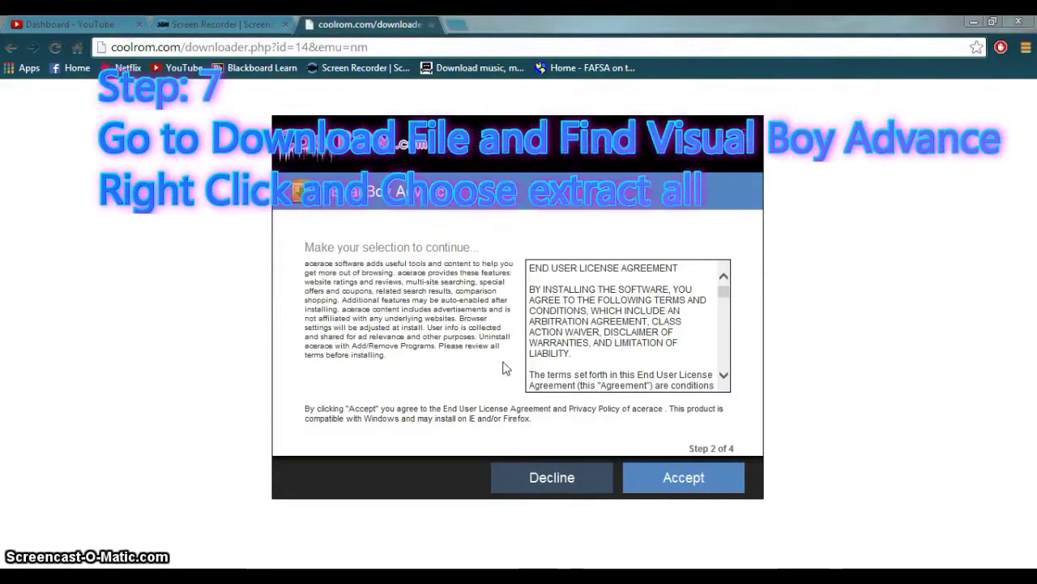
pyautogui.click(536, 480)
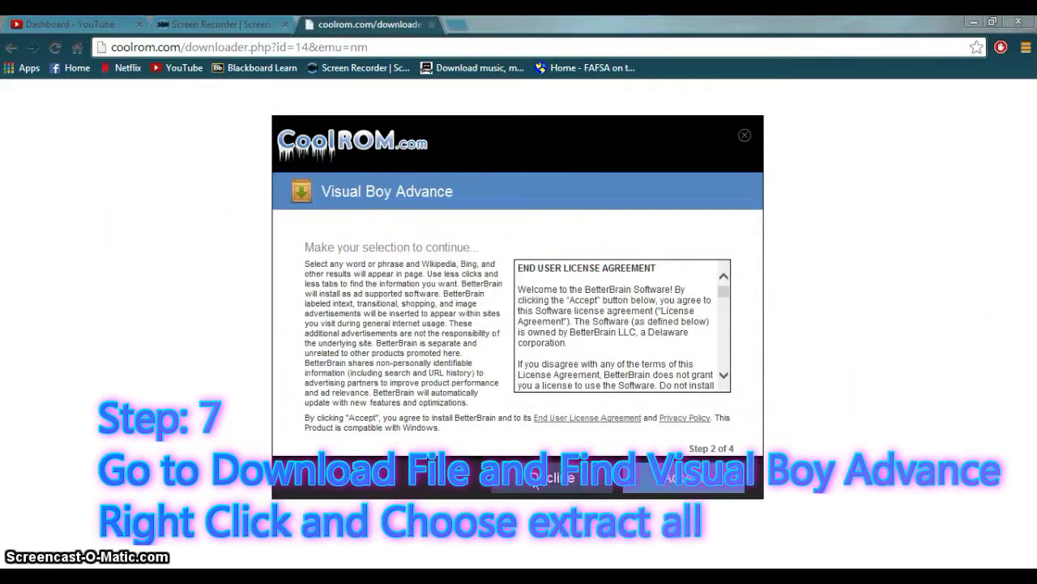
pyautogui.click(535, 482)
pyautogui.click(535, 482)
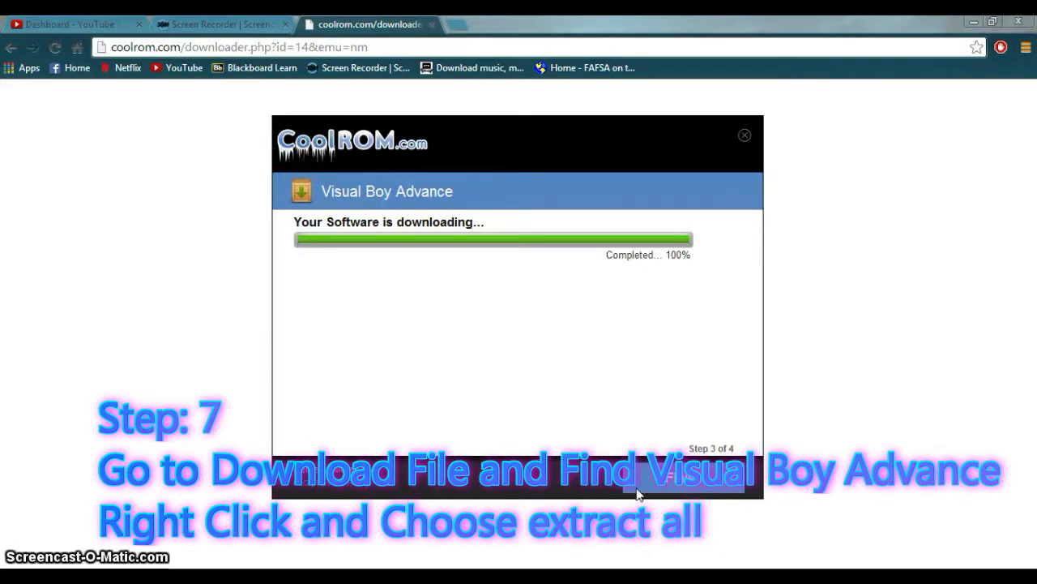
pyautogui.click(678, 490)
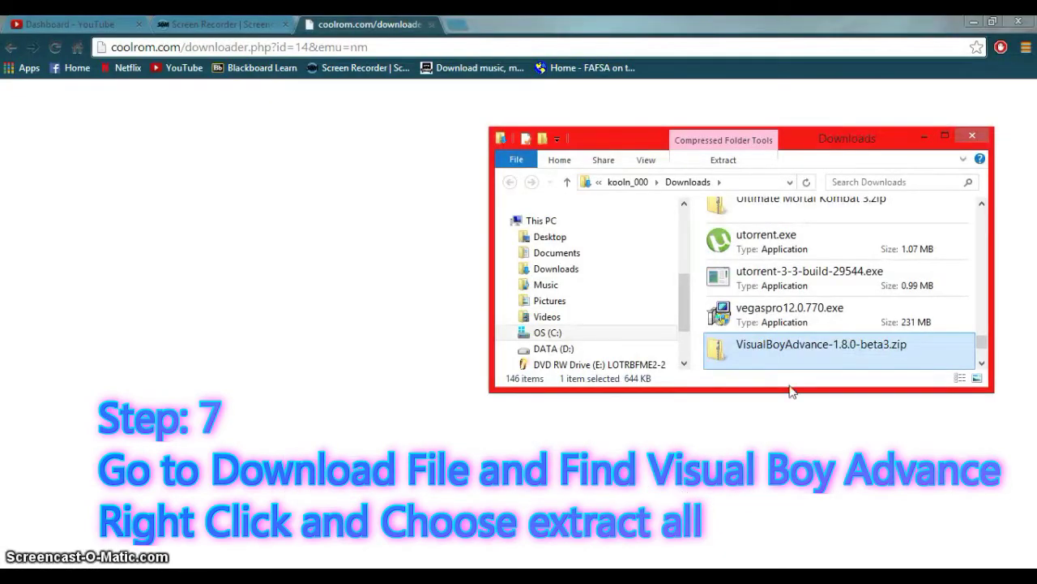
# - Maximize the Downloads window and select the VisualBoyAdvance zip file
pyautogui.click(104, 320)
pyautogui.click(324, 111)
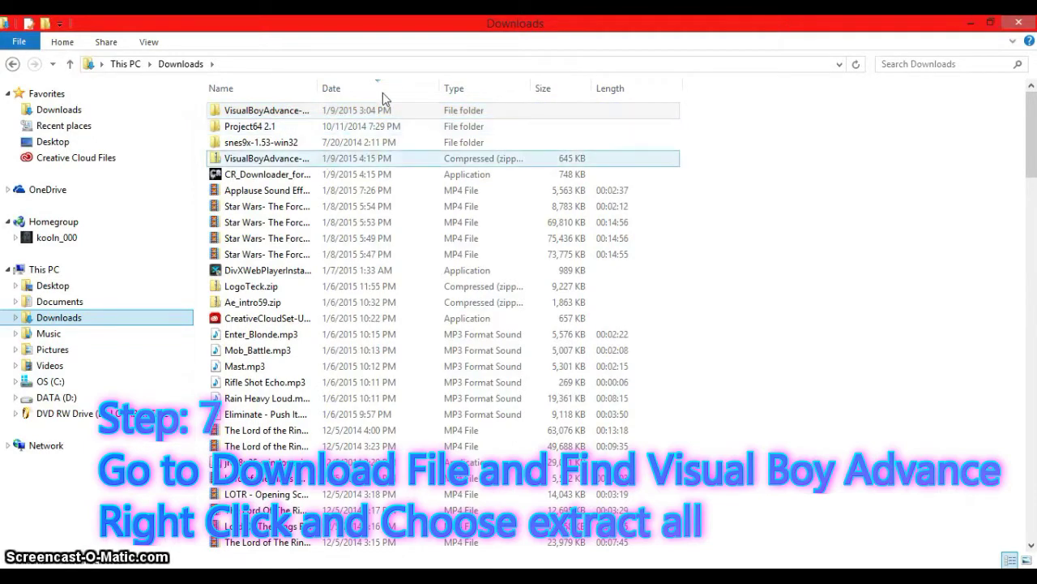
pyautogui.click(366, 112)
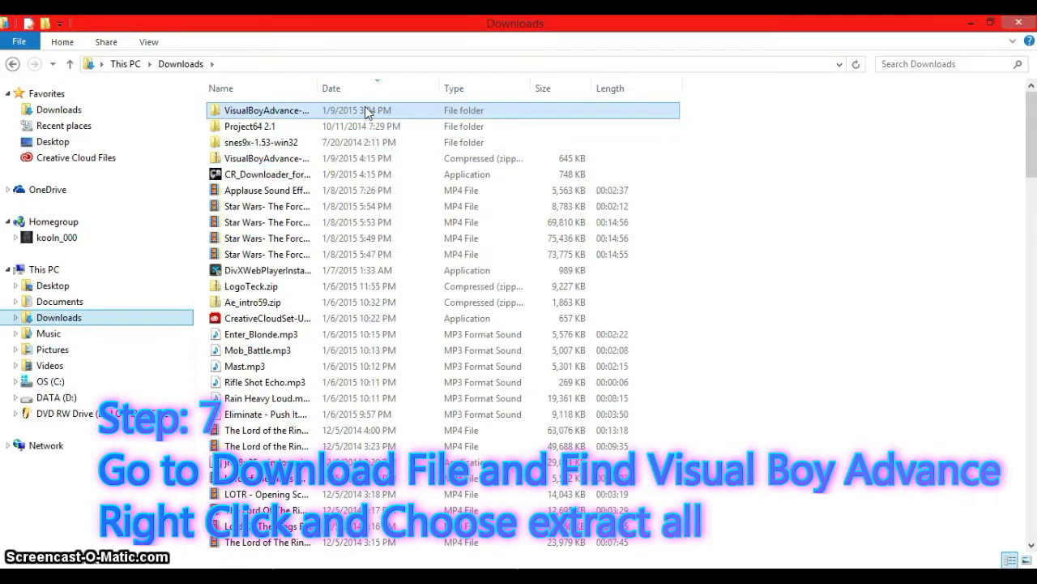
pyautogui.click(298, 161)
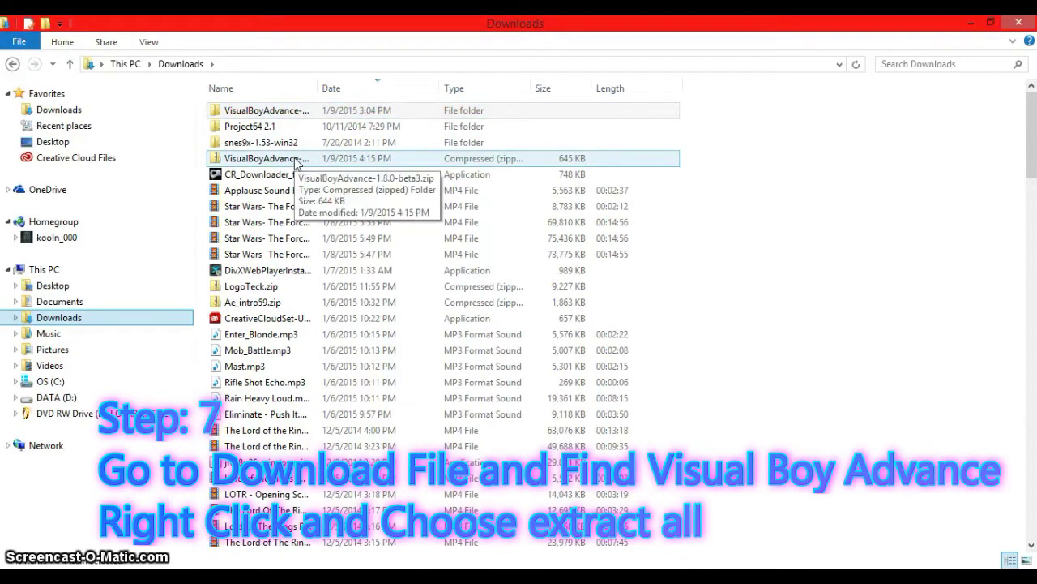
# - Extract all files from the zip into the suggested folder, replacing existing files
pyautogui.rightClick(295, 160)
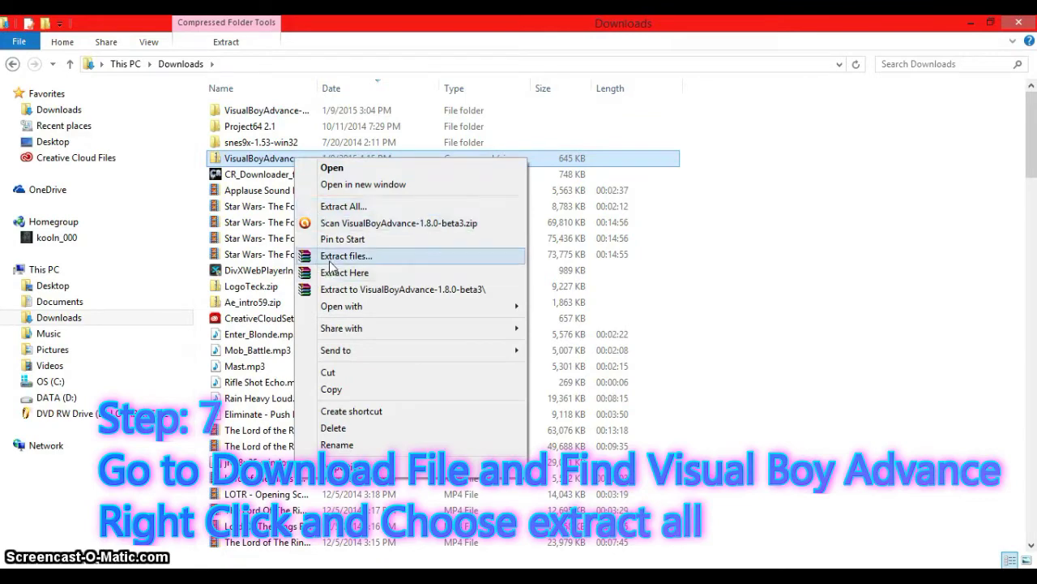
pyautogui.click(333, 206)
pyautogui.click(660, 447)
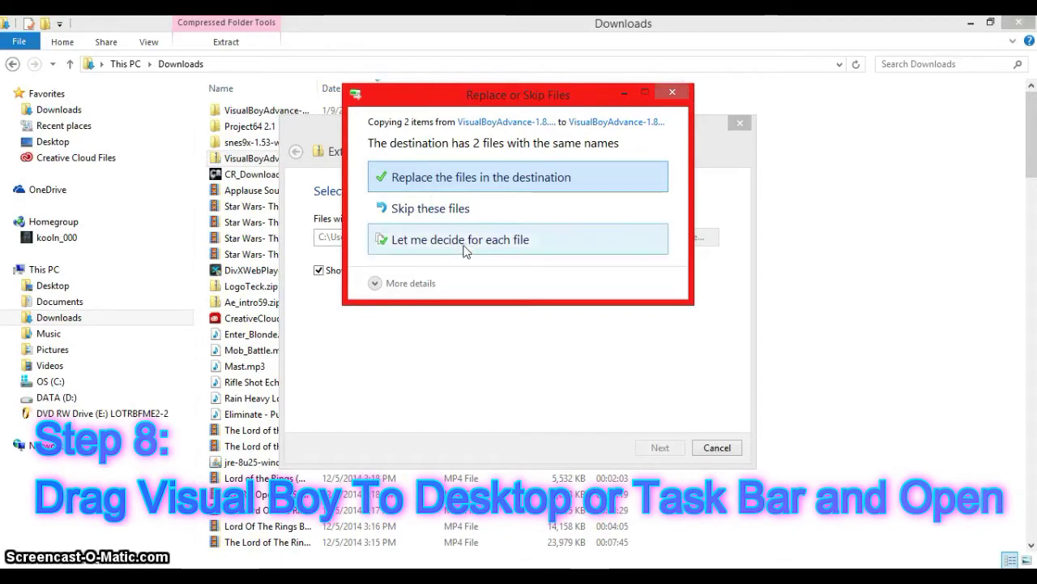
pyautogui.click(489, 177)
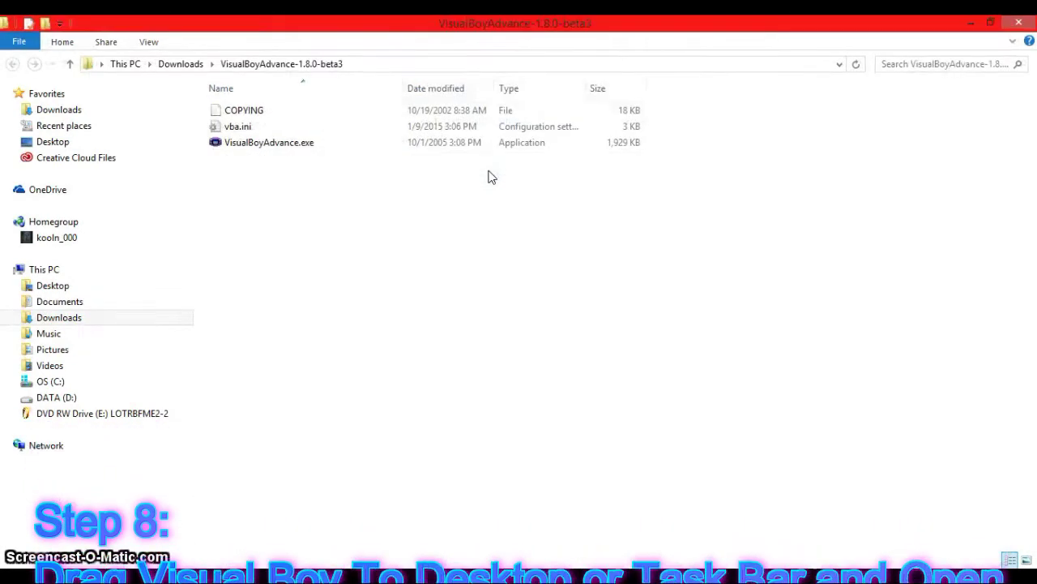
# - Launch VisualBoyAdvance.exe from the extracted folder and enlarge the emulator window
pyautogui.click(295, 151)
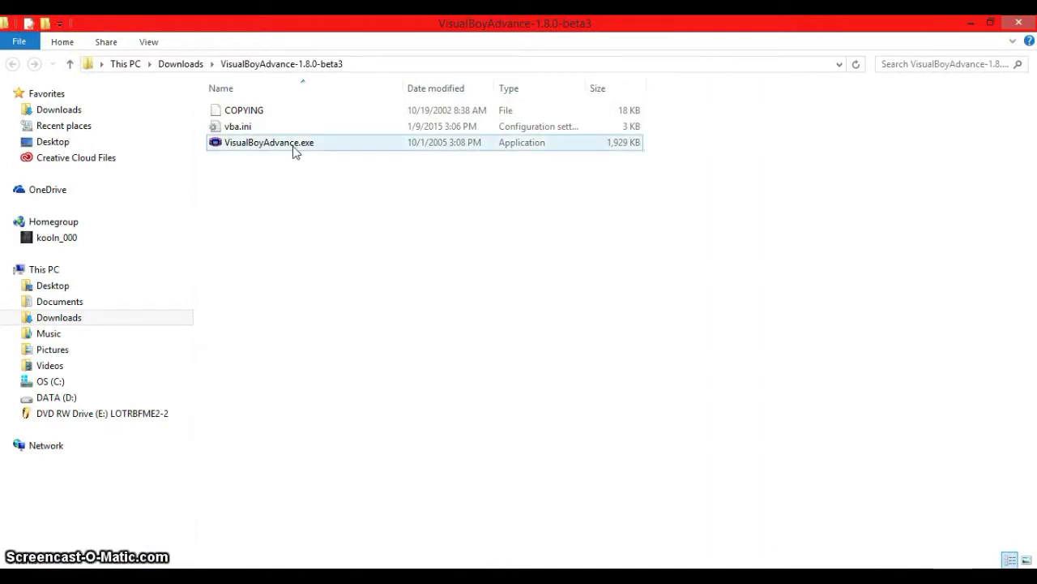
pyautogui.moveTo(295, 151)
pyautogui.mouseDown()
pyautogui.moveTo(417, 248)
pyautogui.moveTo(536, 375)
pyautogui.moveTo(649, 568)
pyautogui.moveTo(741, 579)
pyautogui.mouseUp()
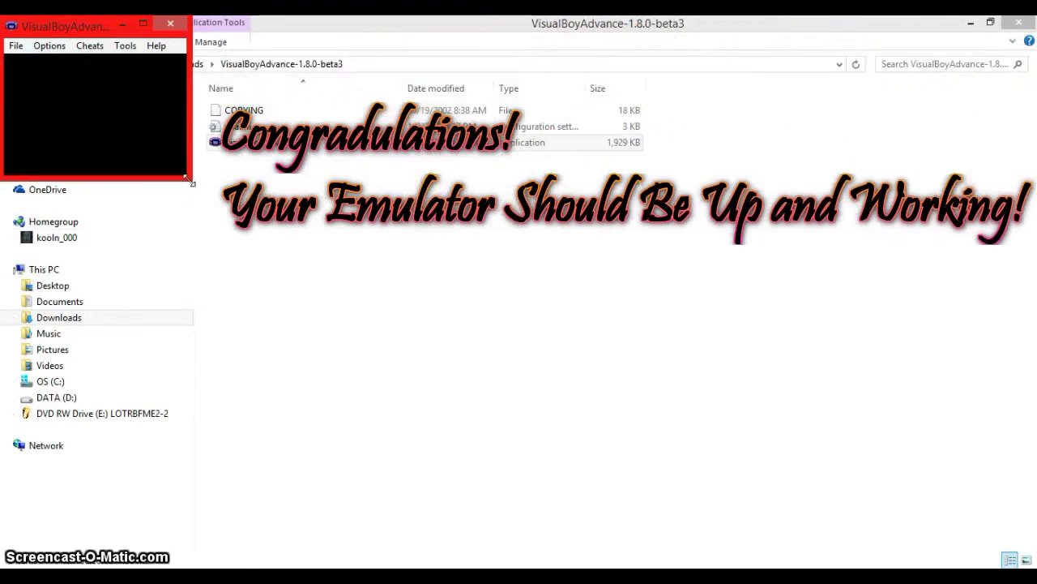
pyautogui.moveTo(192, 180); pyautogui.dragTo(514, 356)
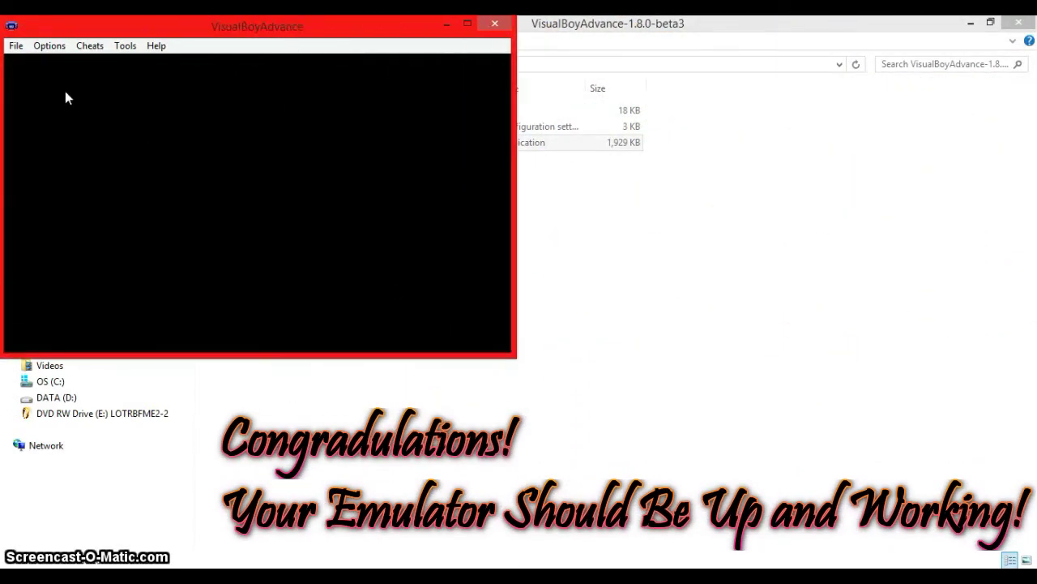
# - Load Pokemon Gold.zip from Downloads with File > Open...
pyautogui.click(16, 46)
pyautogui.click(67, 66)
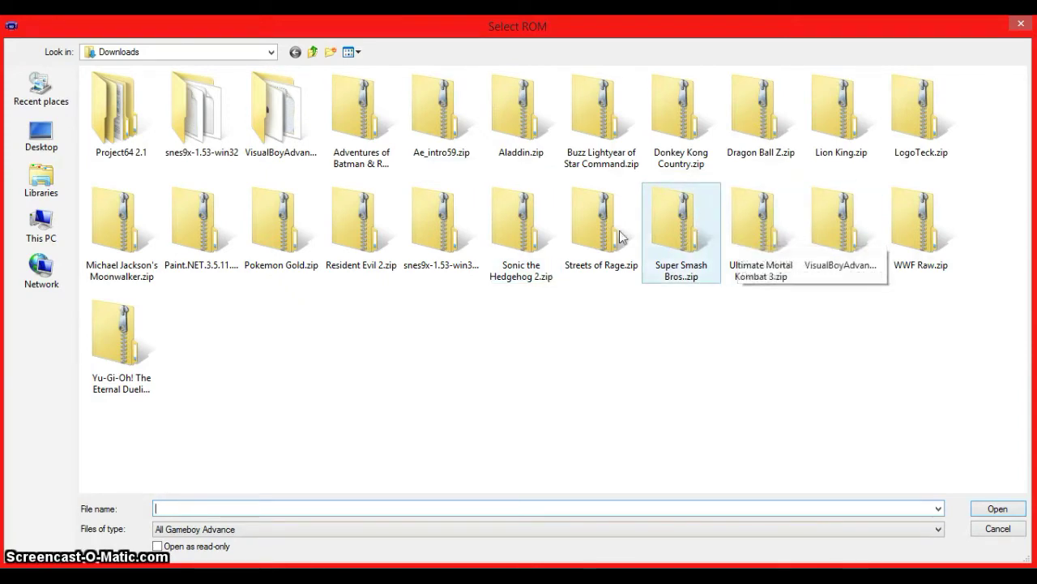
pyautogui.doubleClick(283, 225)
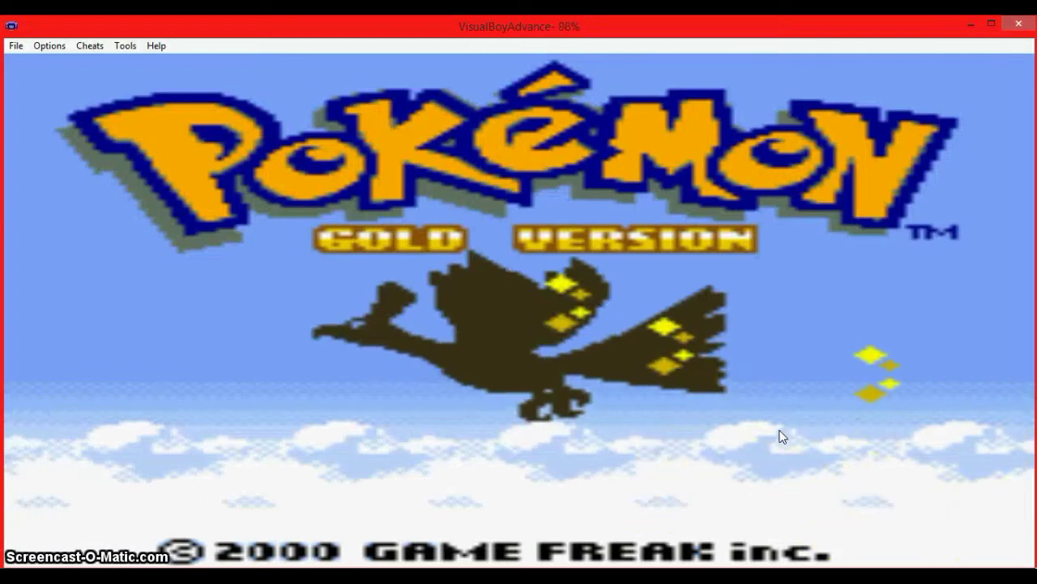
pyautogui.press('Return')
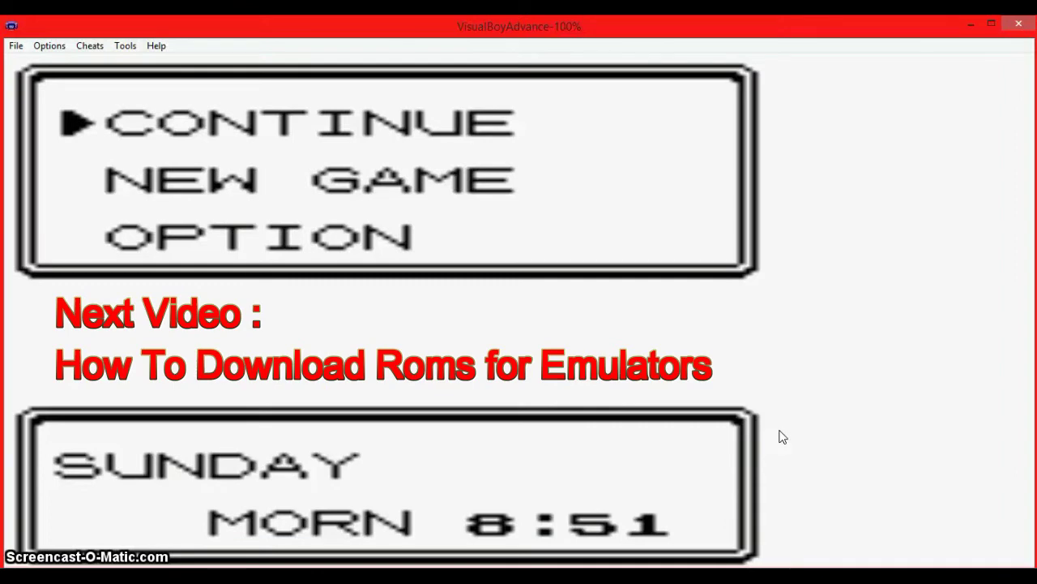
# - Skip the intro, continue the saved Pokémon Gold game sped up, maximize, then close the emulator
pyautogui.press('Down')
pyautogui.press('Up')
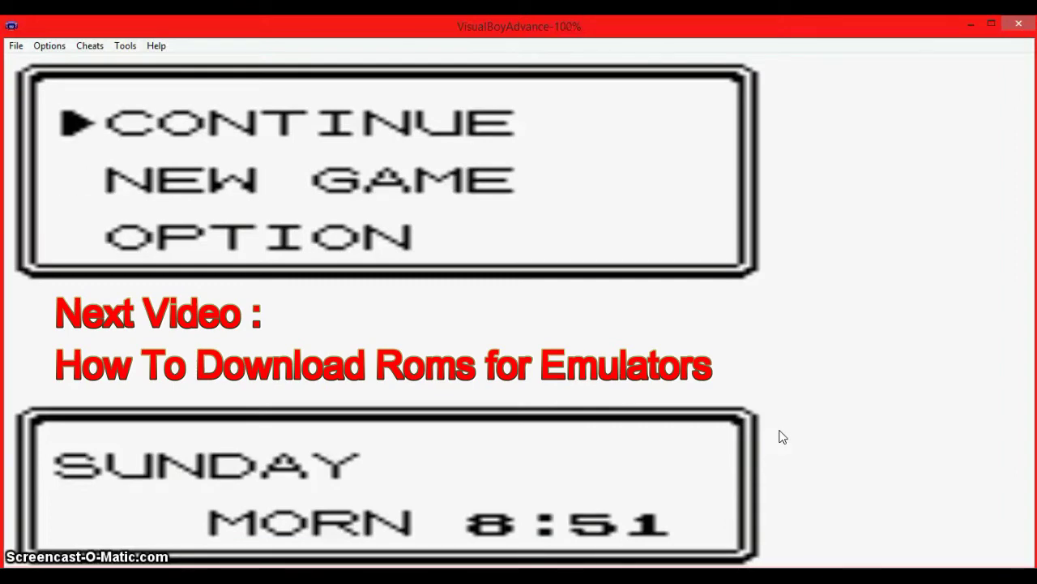
pyautogui.press('space')
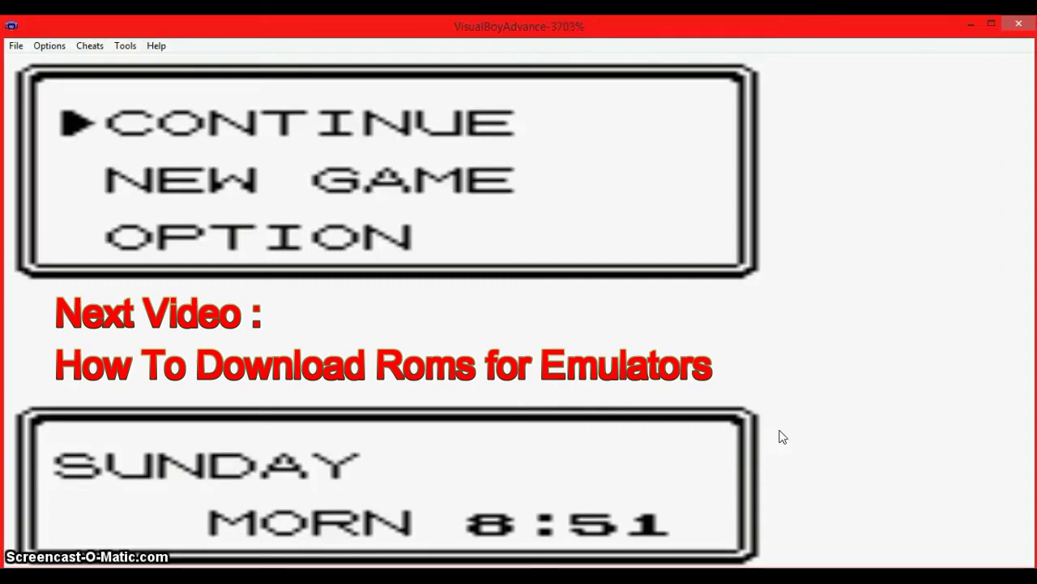
pyautogui.press('z')
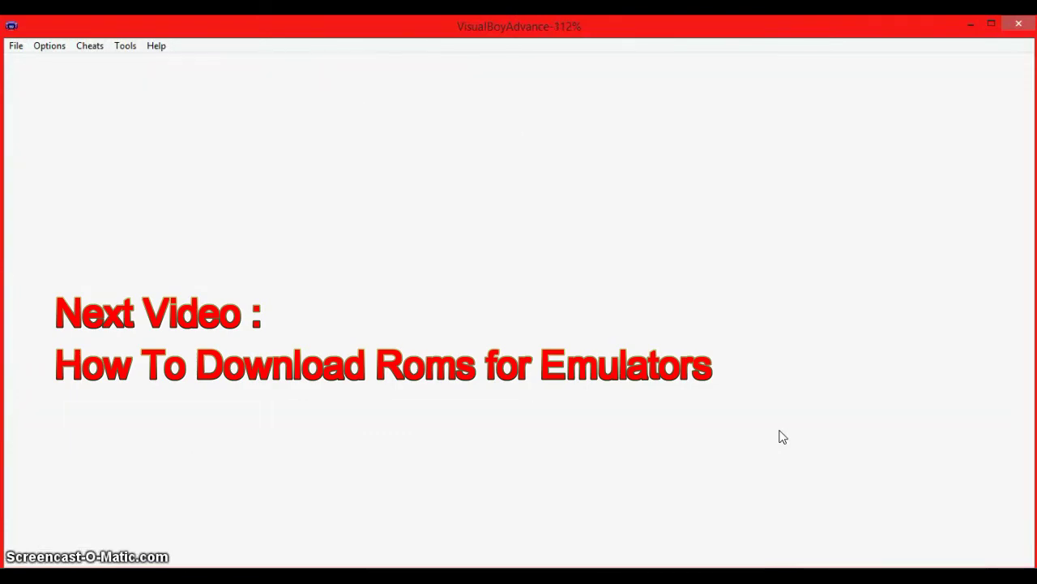
pyautogui.press('z')
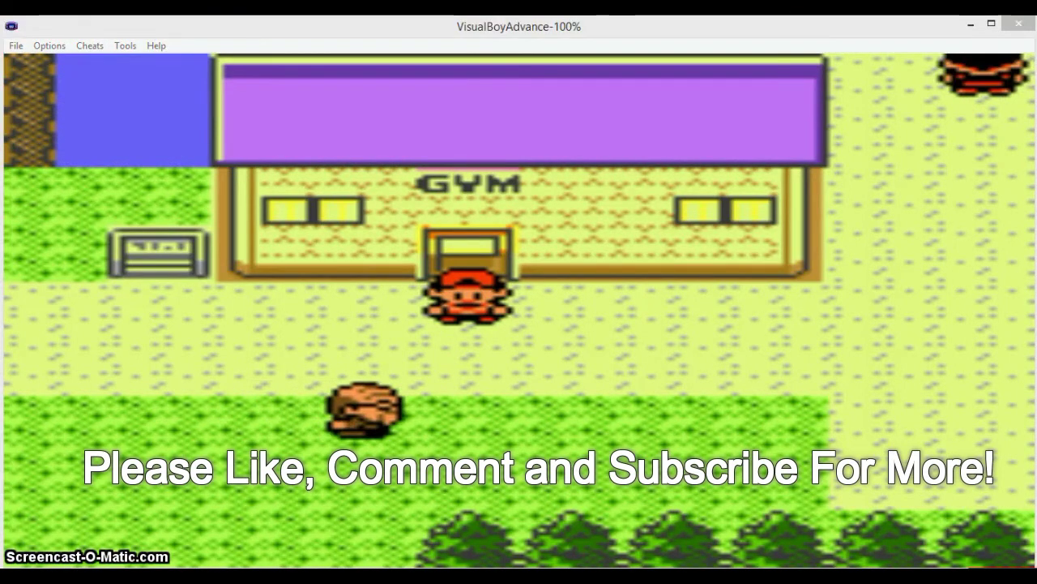
pyautogui.doubleClick(127, 26)
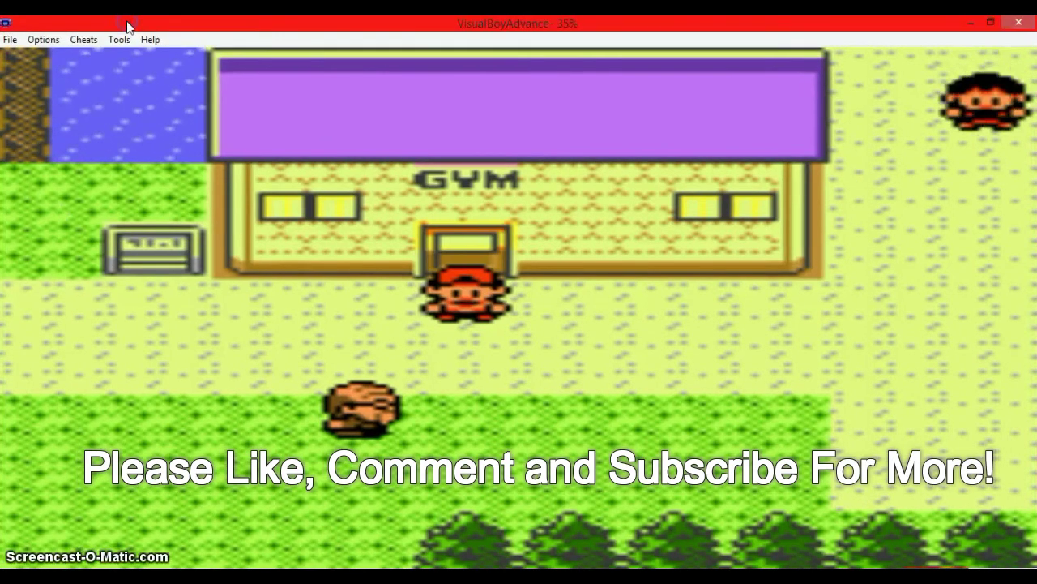
pyautogui.click(970, 23)
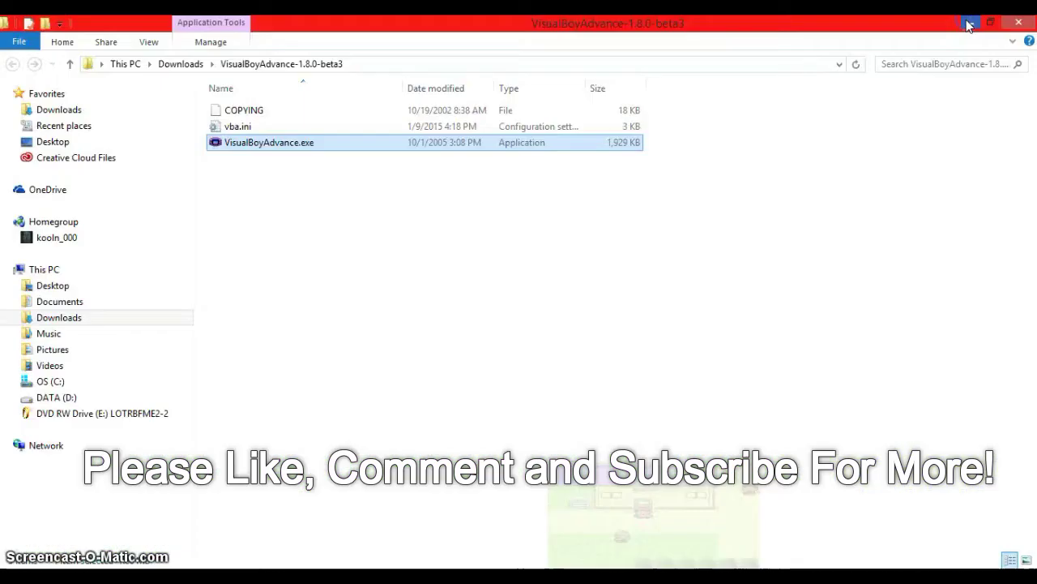
# - Close the VisualBoyAdvance-1.8.0-beta3 and Downloads File Explorer windows
pyautogui.click(1018, 23)
pyautogui.click(1019, 27)
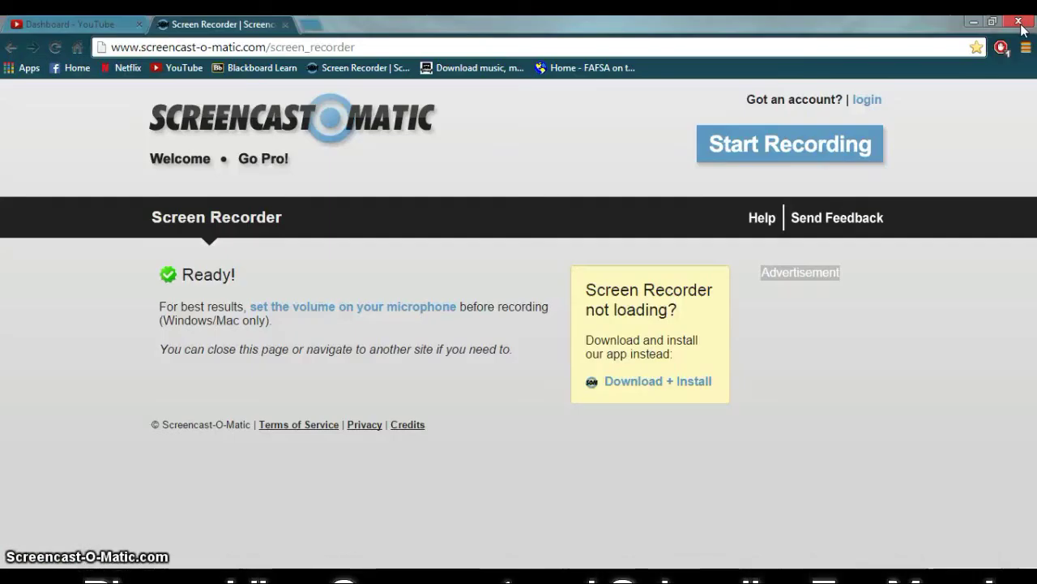